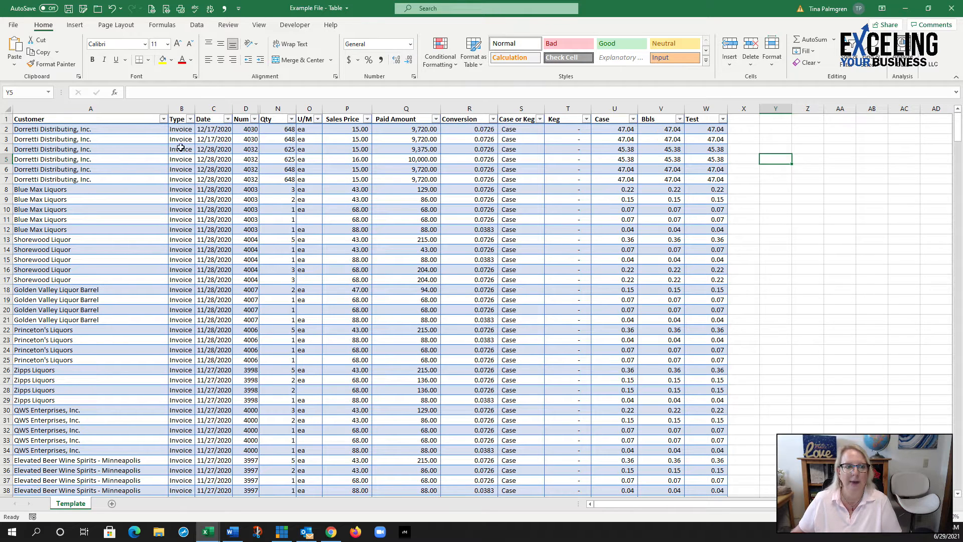
- Filter the Customer column of the table to show only Zipps Liquors
{"action": "left_click", "coordinate": [126, 158]}
{"action": "left_click", "coordinate": [163, 120]}
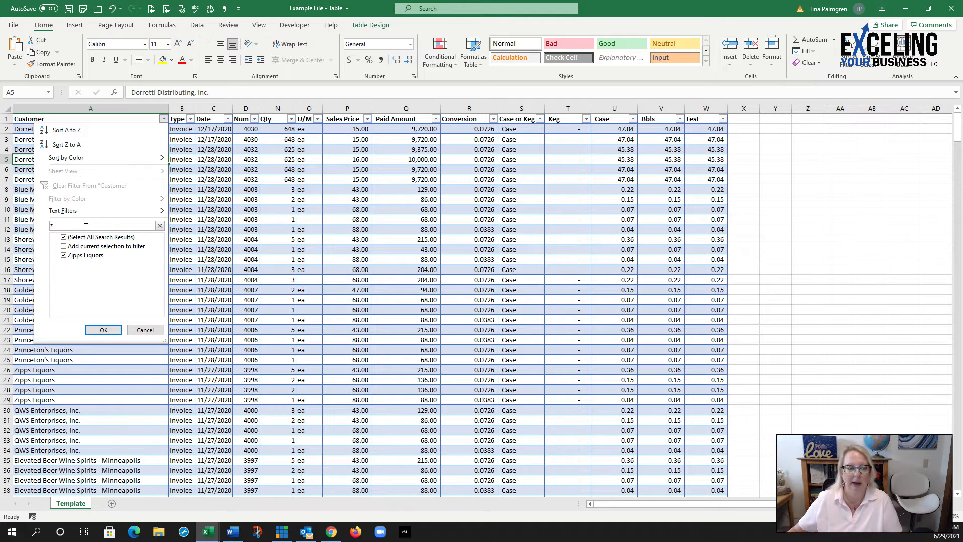
{"action": "left_click", "coordinate": [110, 330]}
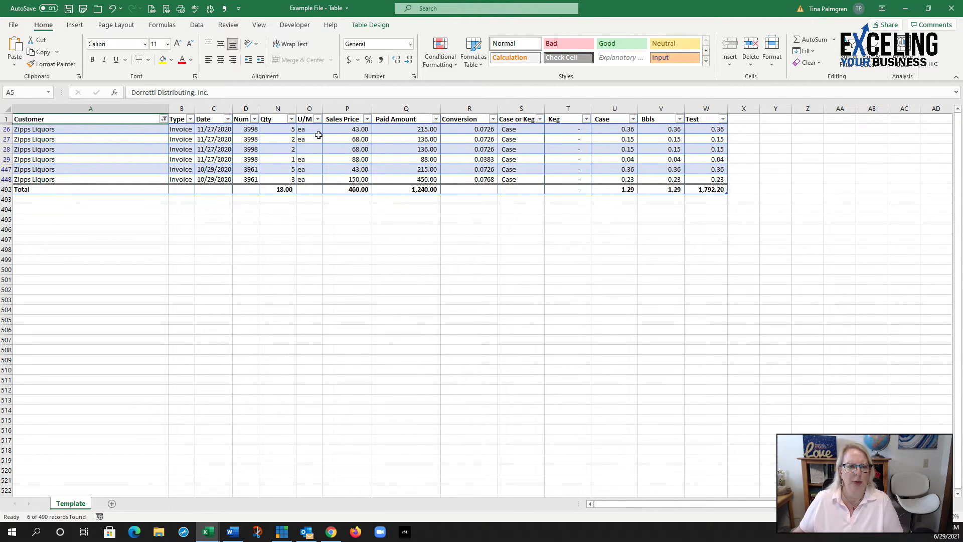
- Reselect all customers in the Customer filter to bring back every row
{"action": "left_click", "coordinate": [164, 120]}
{"action": "left_click", "coordinate": [65, 237]}
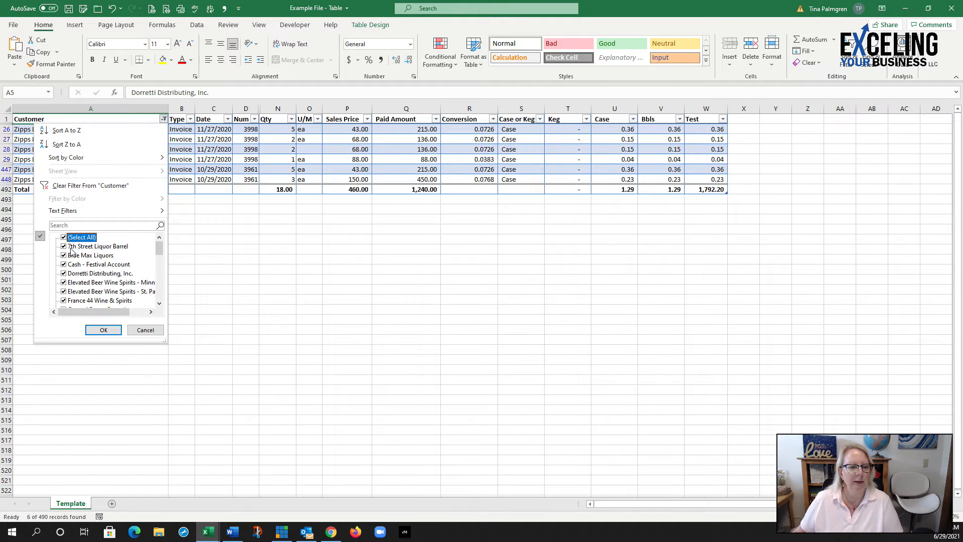
{"action": "left_click", "coordinate": [103, 330]}
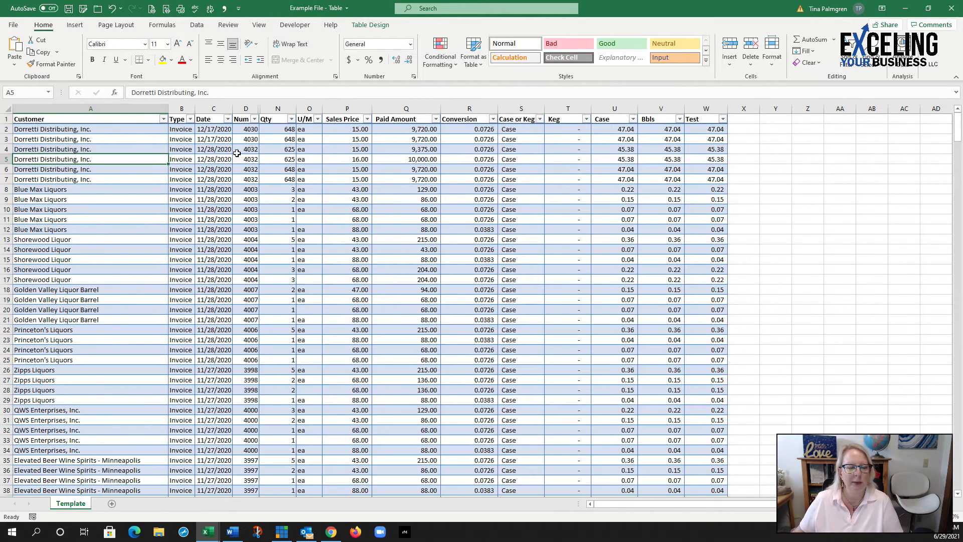
- Filter the Date column to show only invoices dated October 9, 2020
{"action": "left_click", "coordinate": [228, 121]}
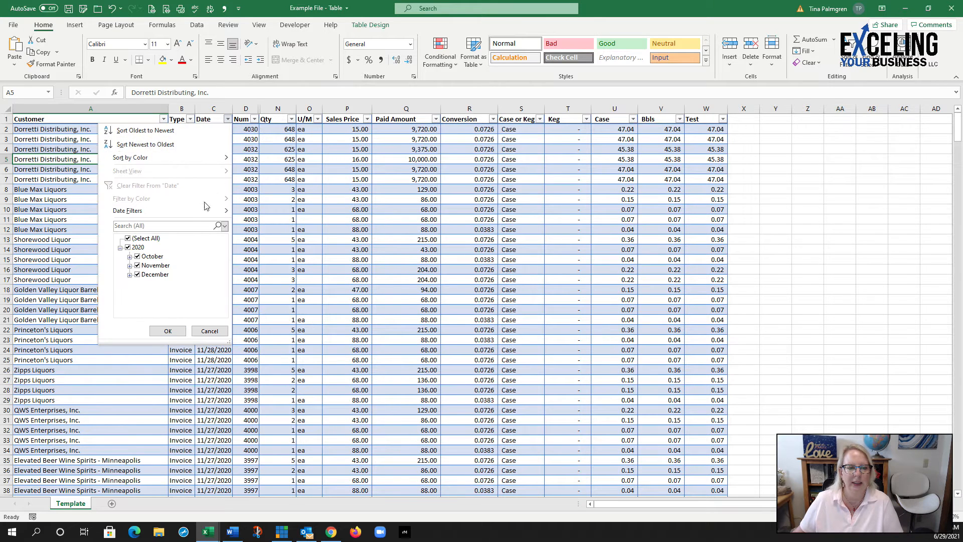
{"action": "left_click", "coordinate": [127, 239]}
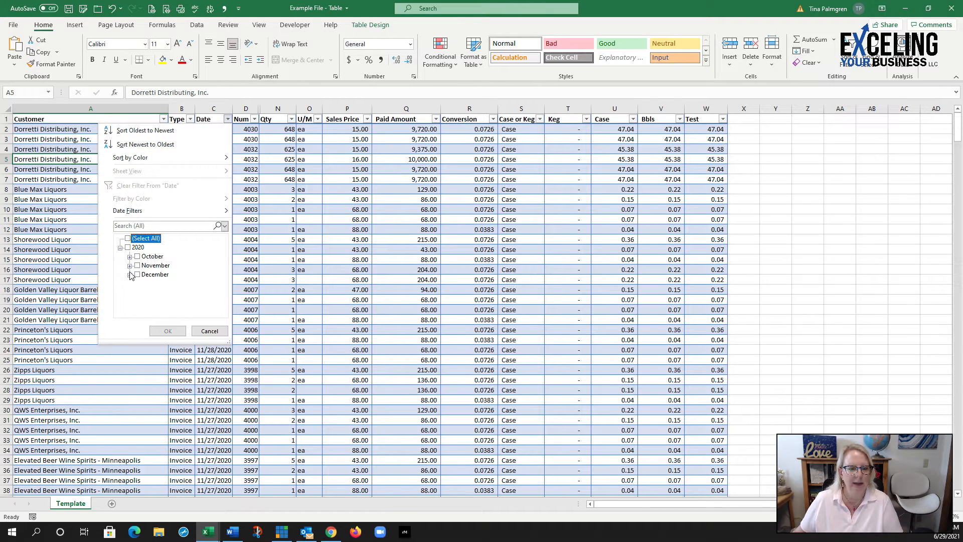
{"action": "left_click", "coordinate": [129, 257]}
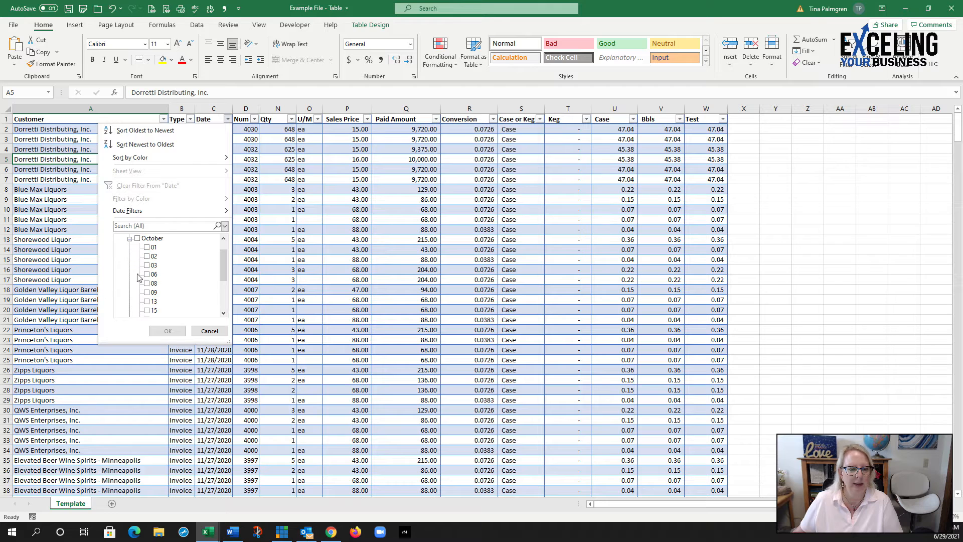
{"action": "left_click", "coordinate": [147, 293]}
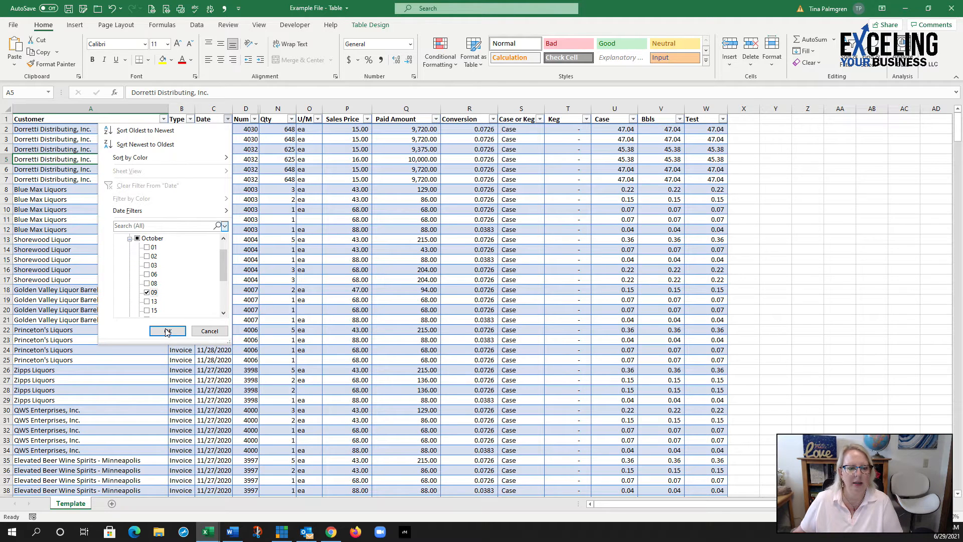
{"action": "left_click", "coordinate": [167, 330]}
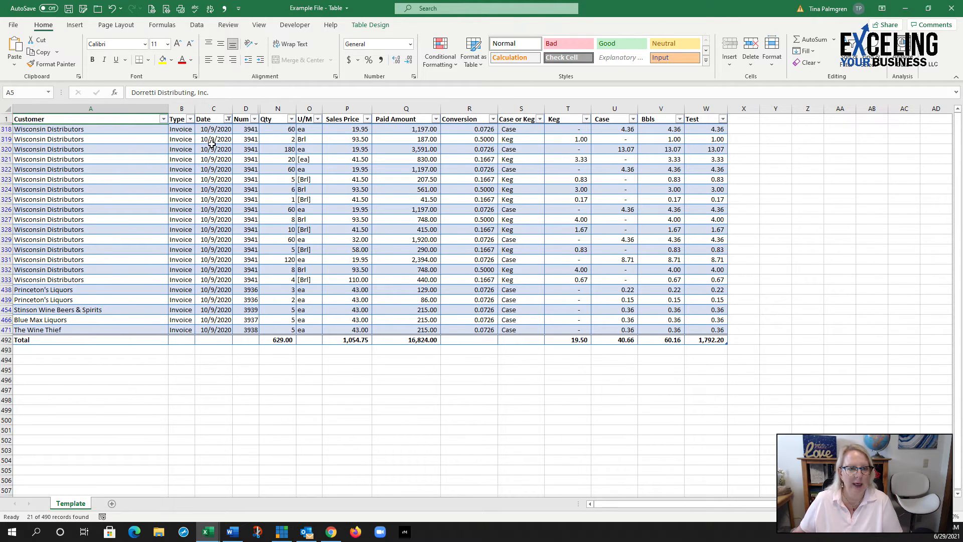
- Check which customers the Customer filter offers for October 9 and clear all filters from the table
{"action": "left_click", "coordinate": [163, 118]}
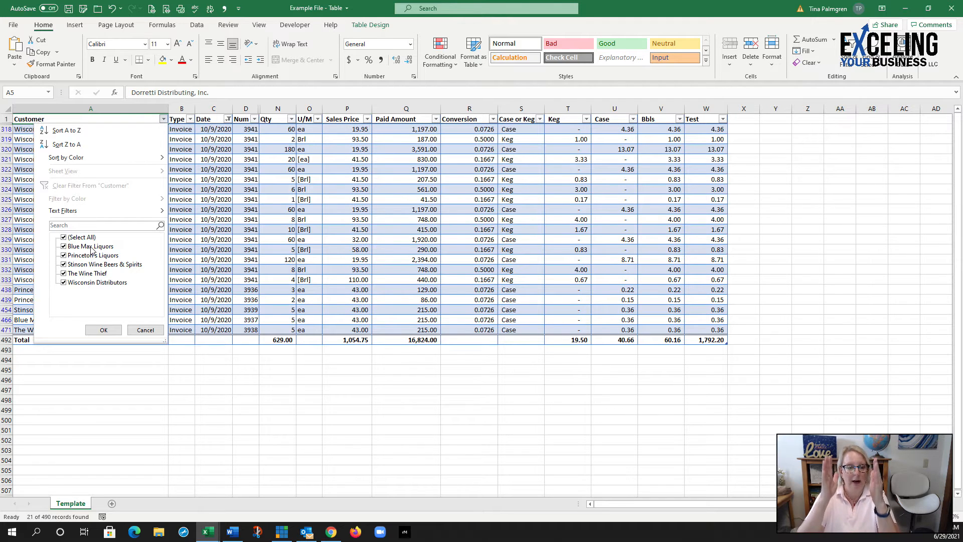
{"action": "left_click", "coordinate": [144, 329]}
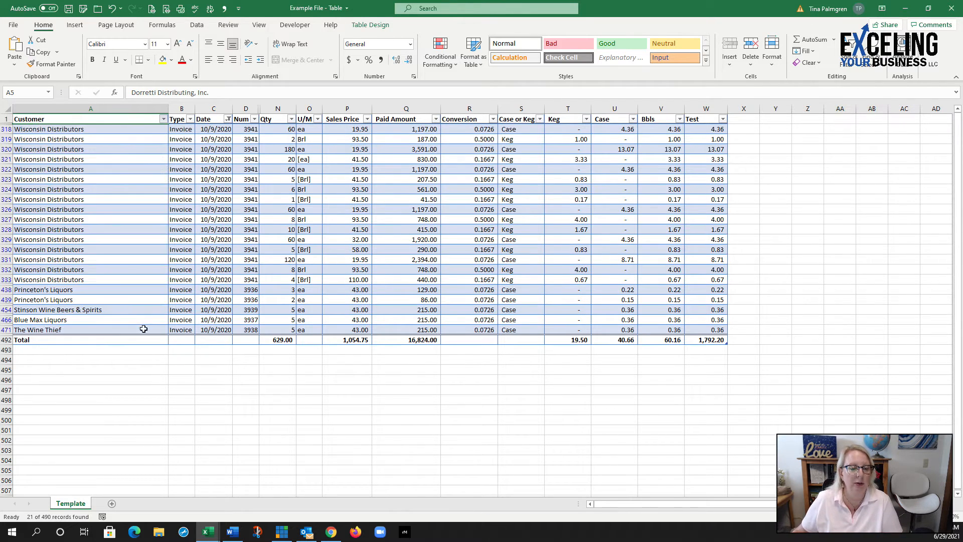
{"action": "left_click", "coordinate": [197, 25]}
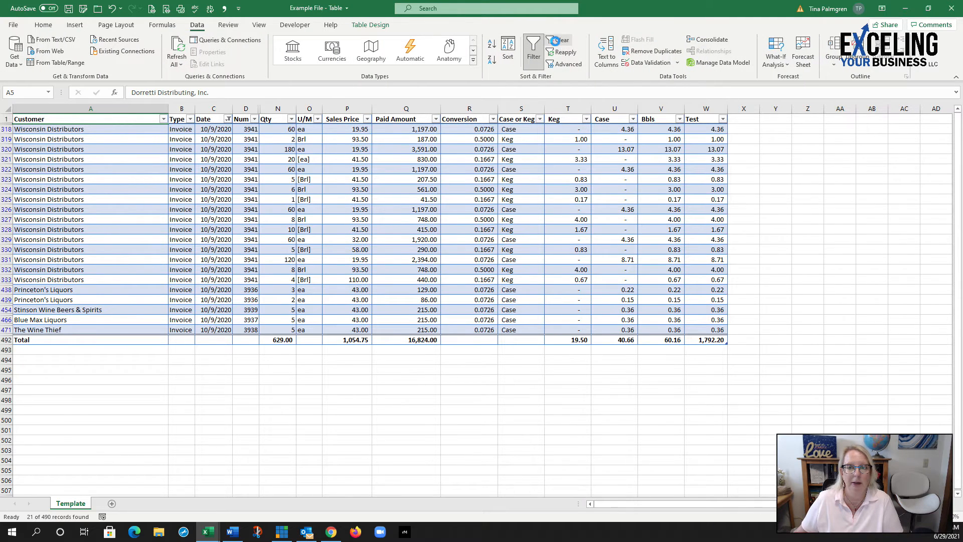
{"action": "left_click", "coordinate": [558, 40]}
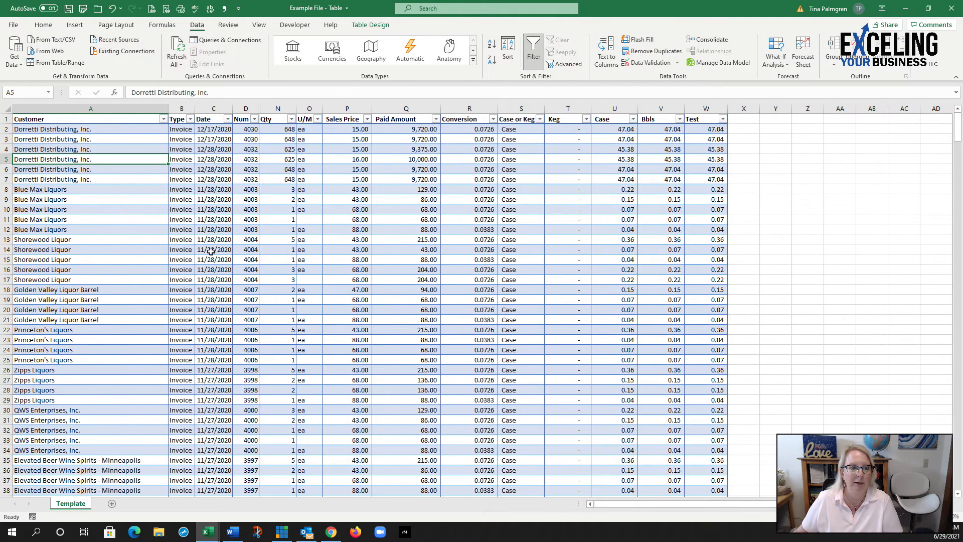
- Browse the customer list of the unfiltered table in the Customer filter without applying a filter
{"action": "left_click", "coordinate": [163, 120]}
{"action": "mouse_move", "coordinate": [160, 251]}
{"action": "left_mouse_down"}
{"action": "mouse_move", "coordinate": [162, 284]}
{"action": "mouse_move", "coordinate": [160, 244]}
{"action": "left_mouse_up"}
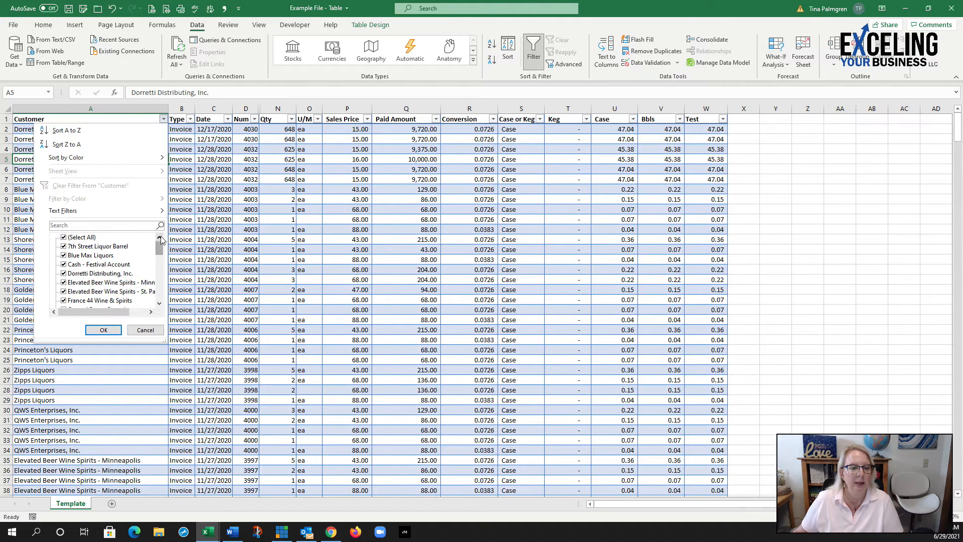
{"action": "left_click", "coordinate": [146, 330]}
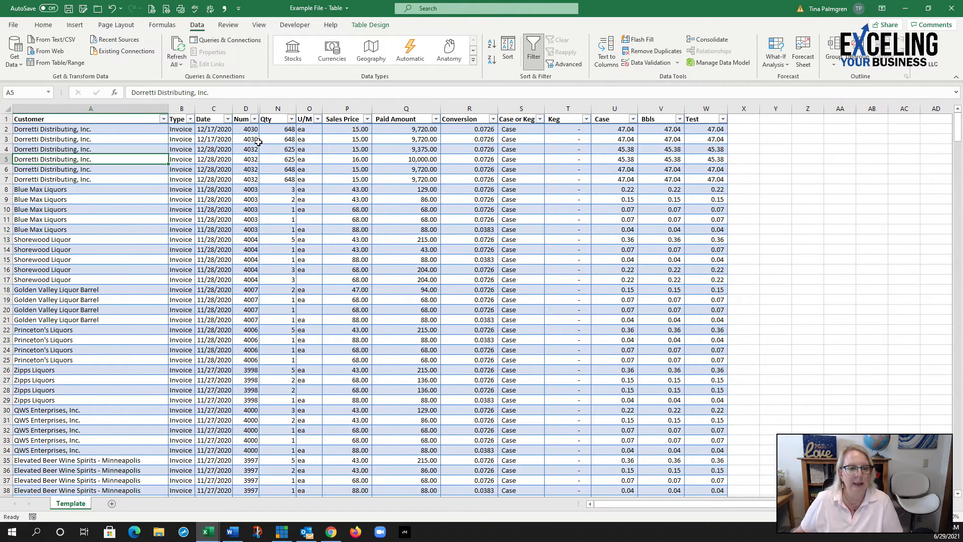
- Restrict the Date column to October 9, 2020 again, leaving all other dates deselected
{"action": "left_click", "coordinate": [228, 118]}
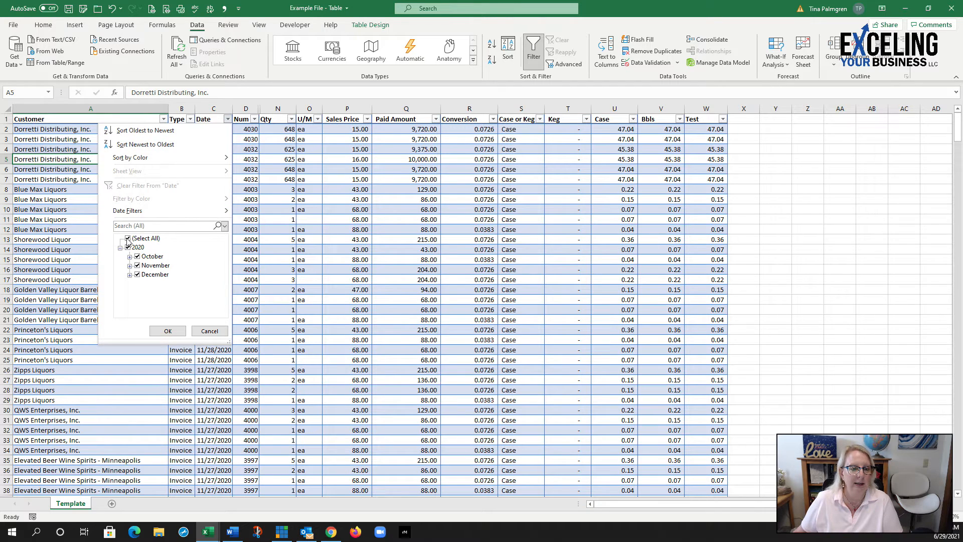
{"action": "left_click", "coordinate": [128, 239]}
{"action": "left_click", "coordinate": [129, 257]}
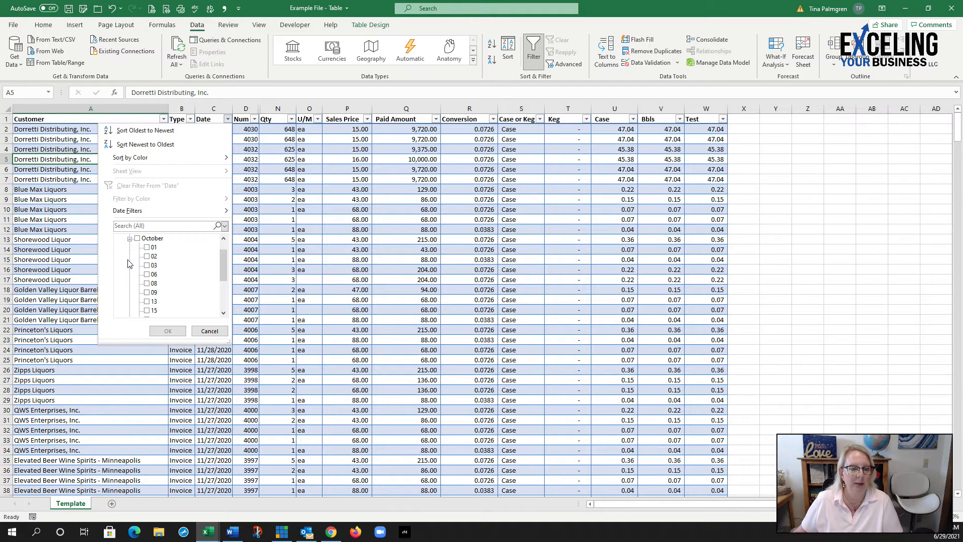
{"action": "left_click", "coordinate": [147, 292]}
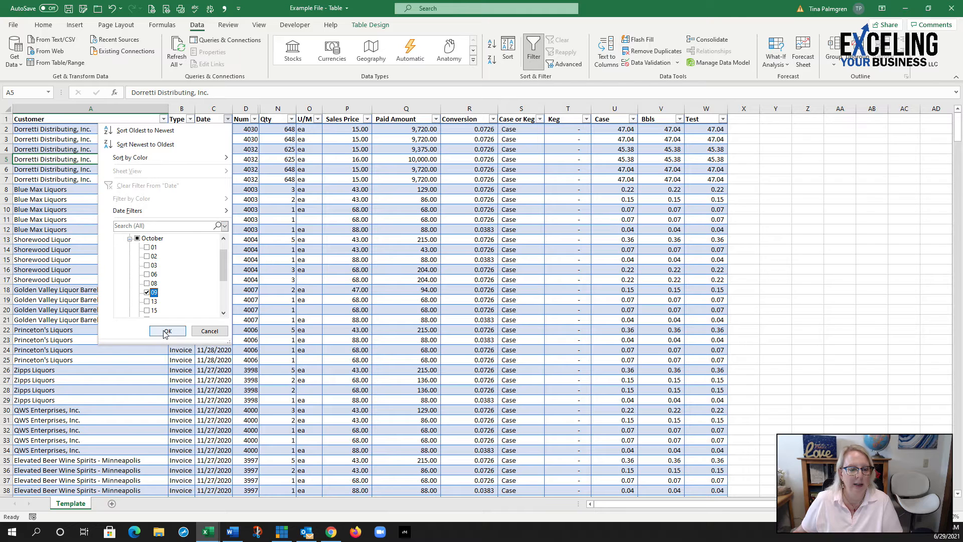
{"action": "left_click", "coordinate": [167, 331]}
- Add a Customer filter for The Wine Thief on top of the date filter
{"action": "left_click", "coordinate": [163, 119]}
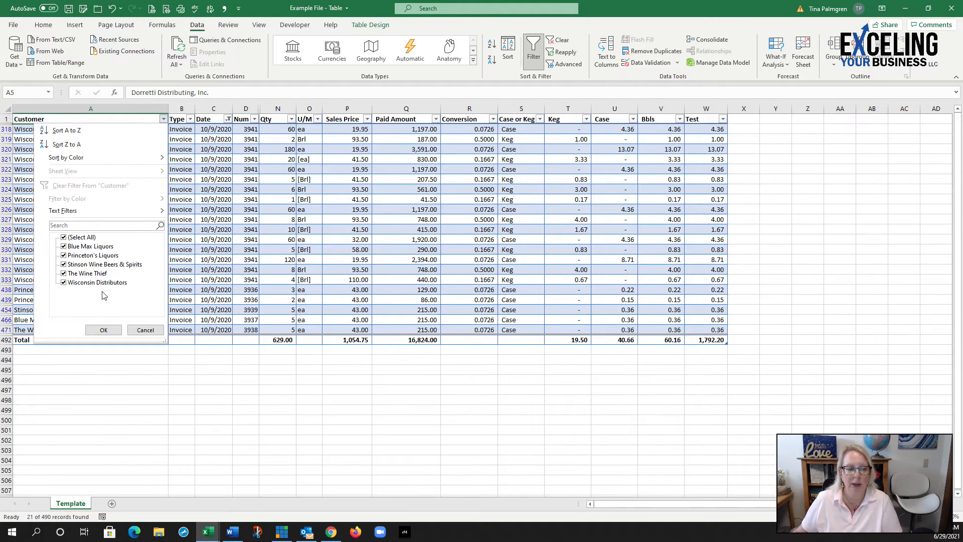
{"action": "left_click", "coordinate": [64, 237]}
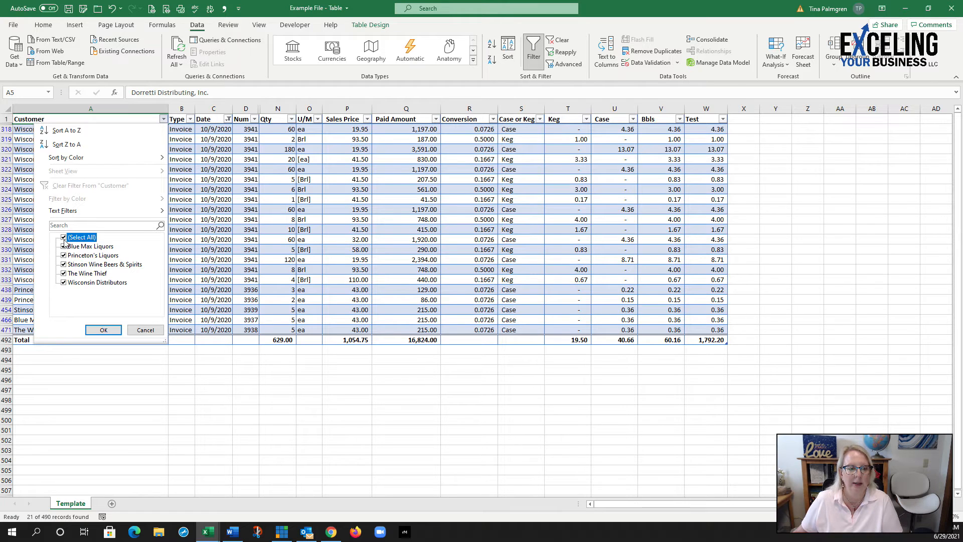
{"action": "left_click", "coordinate": [77, 275]}
{"action": "left_click", "coordinate": [104, 329]}
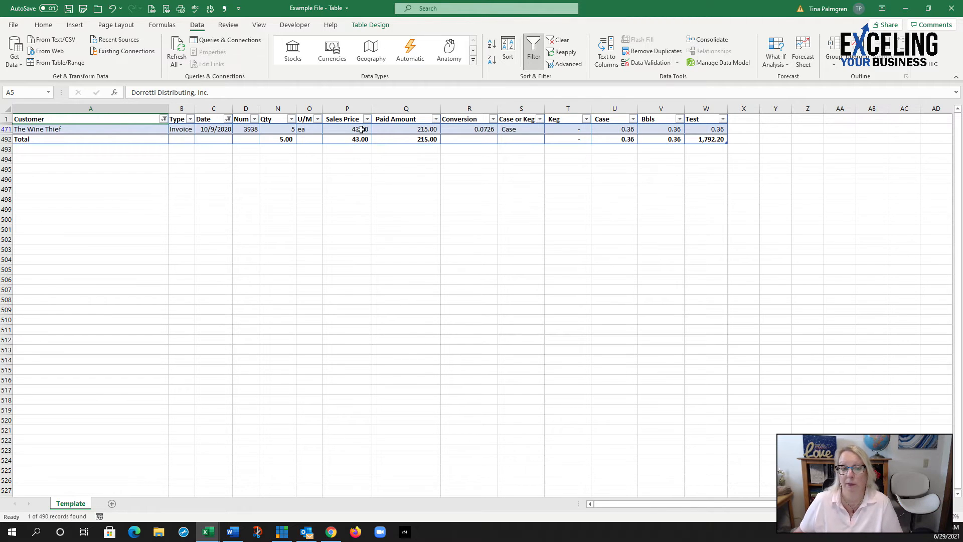
- Reselect all dates in the Date filter while keeping the table limited to The Wine Thief
{"action": "left_click", "coordinate": [228, 119]}
{"action": "left_click", "coordinate": [138, 238]}
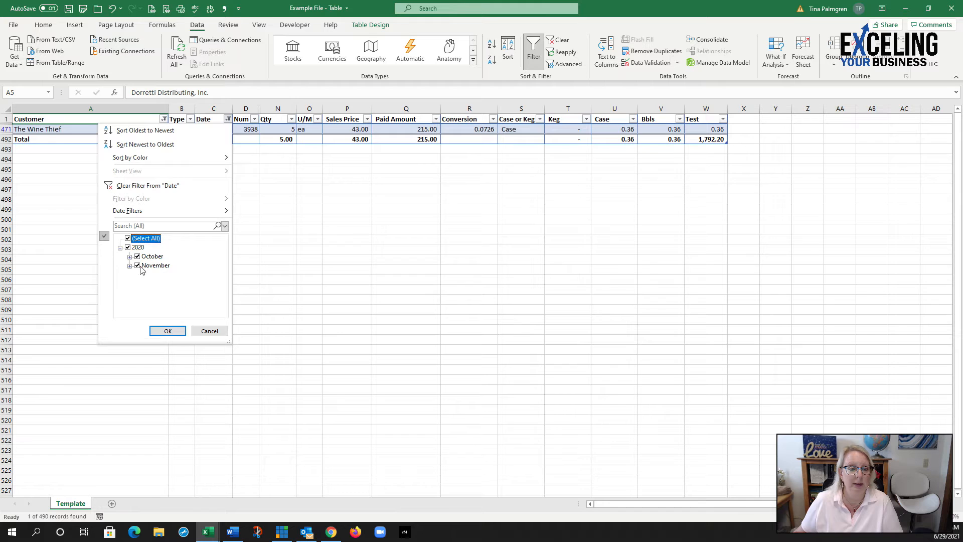
{"action": "left_click", "coordinate": [157, 331]}
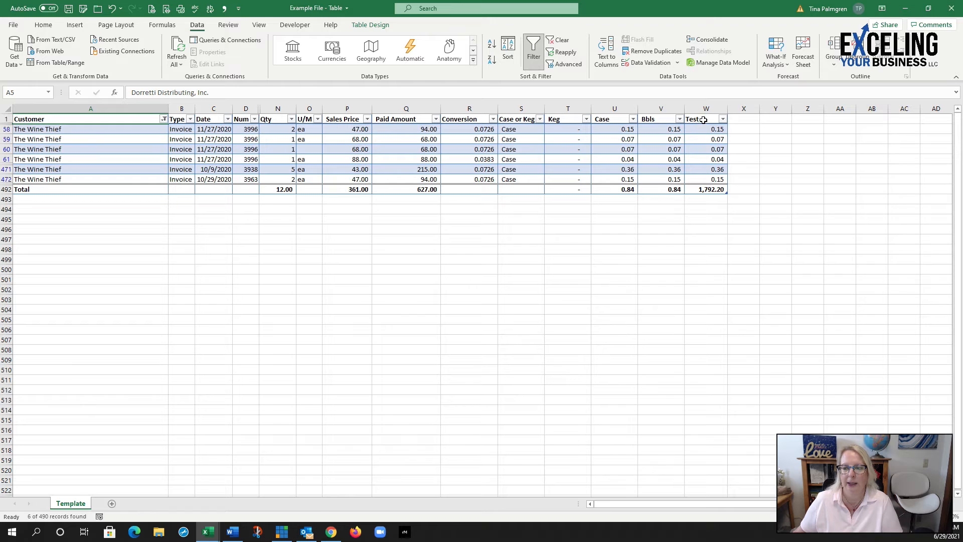
- Compare the total-row formulas of the Bbls and Test columns and check the sum of the visible Test values
{"action": "left_click", "coordinate": [655, 190]}
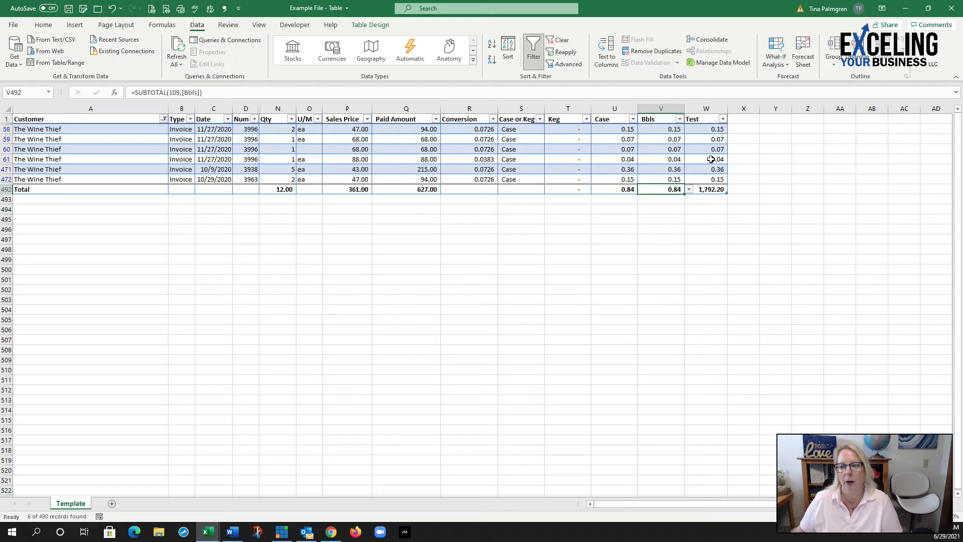
{"action": "left_click", "coordinate": [711, 190]}
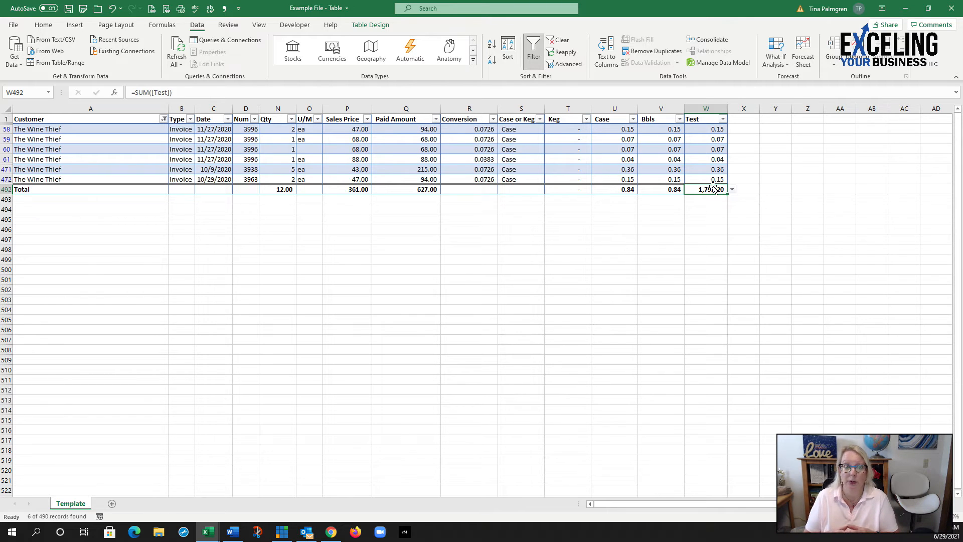
{"action": "left_click", "coordinate": [711, 219]}
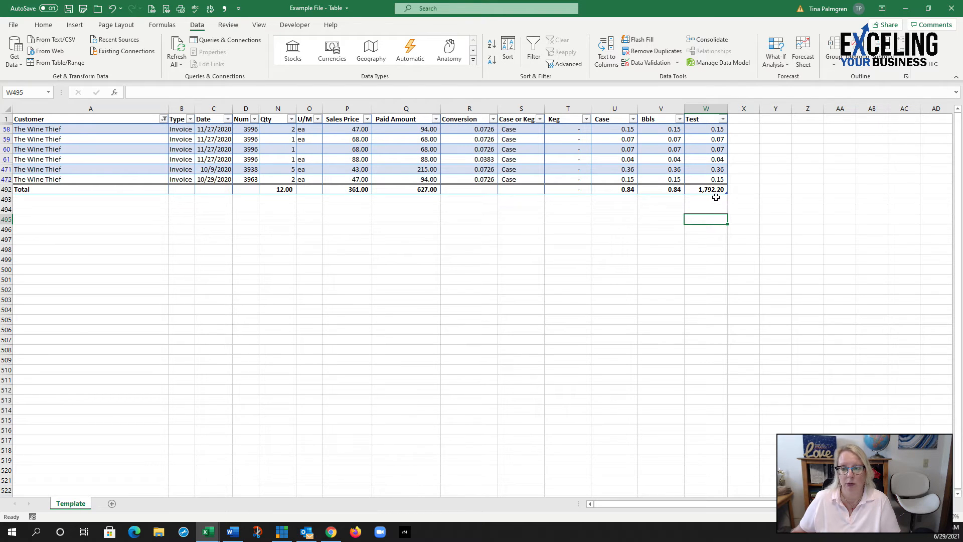
{"action": "left_click_drag", "start_coordinate": [711, 129], "coordinate": [711, 178]}
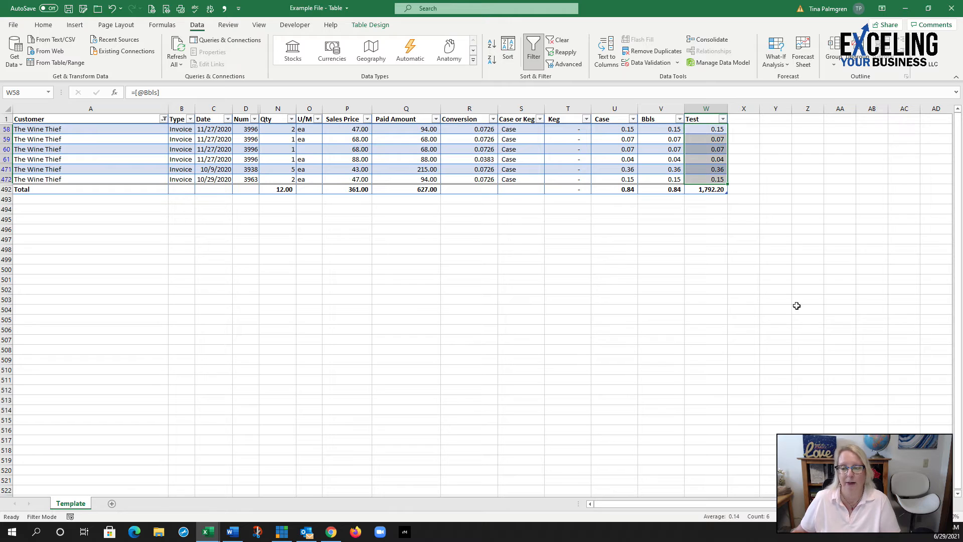
{"action": "left_click", "coordinate": [696, 191]}
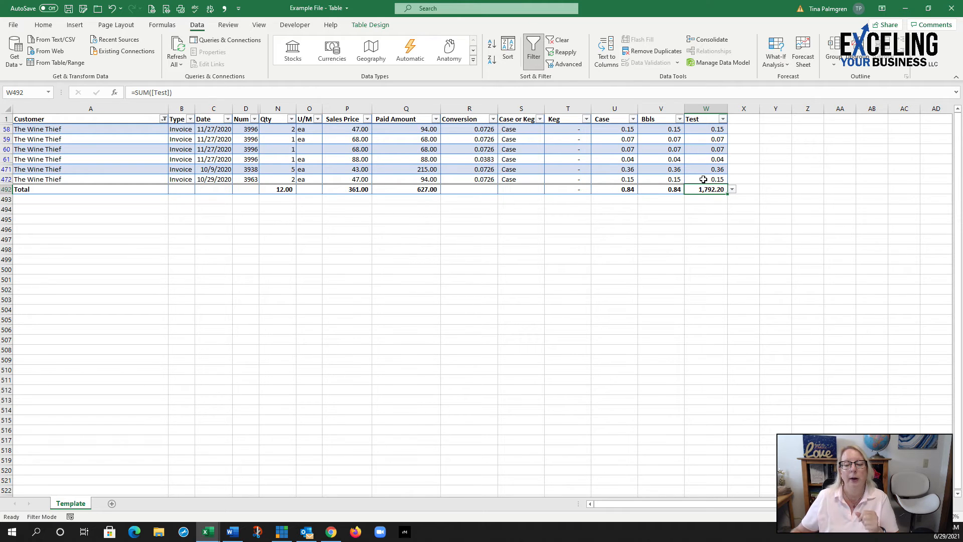
{"action": "left_click", "coordinate": [653, 189]}
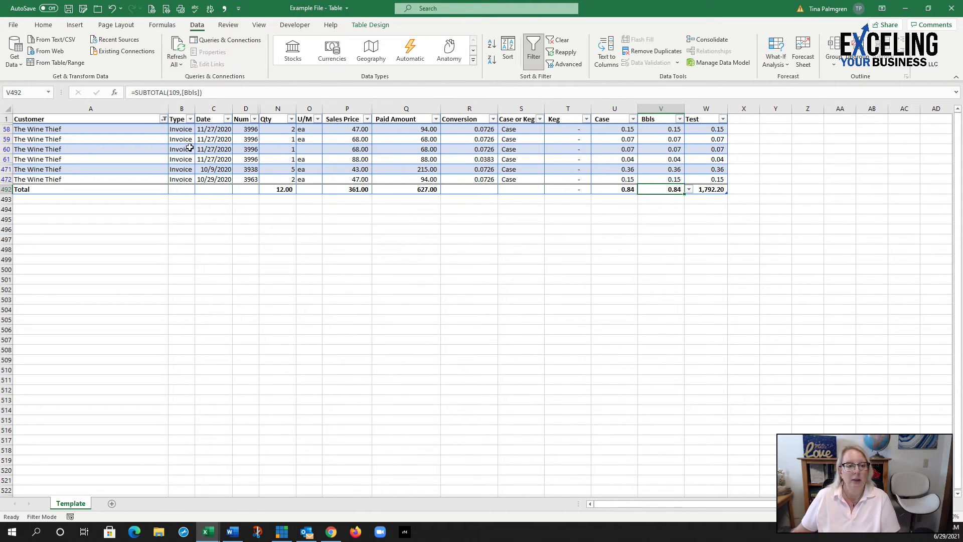
- Remove the Customer filter so the table lists every customer
{"action": "left_click", "coordinate": [164, 120]}
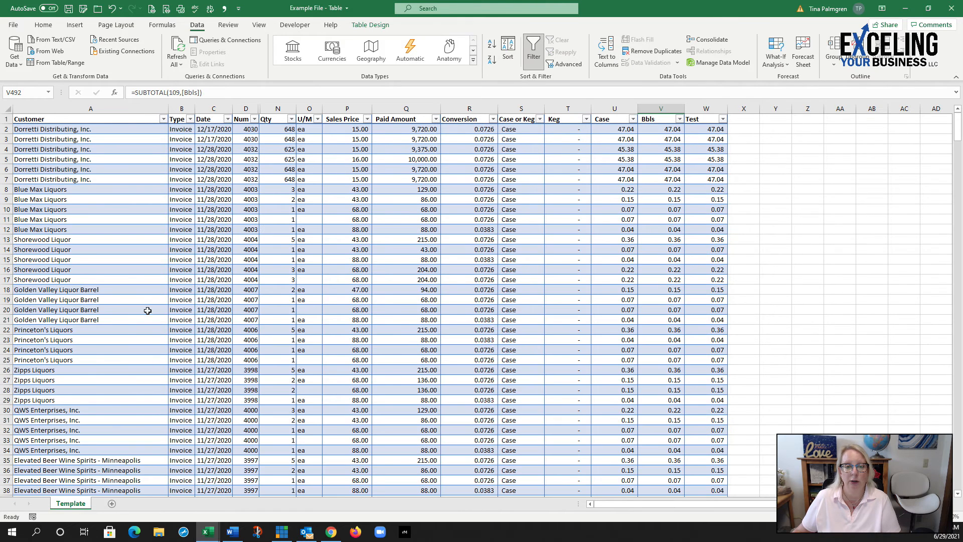
{"action": "left_click", "coordinate": [103, 329]}
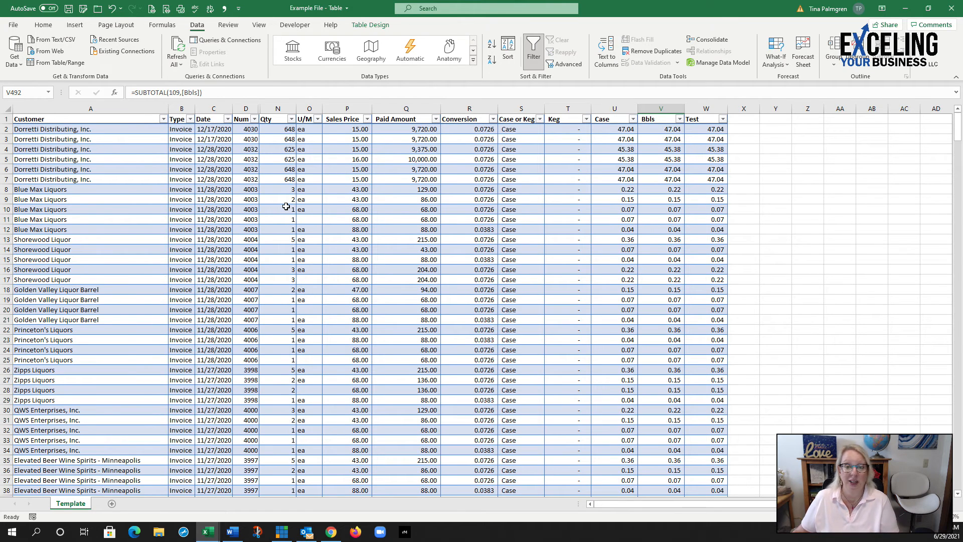